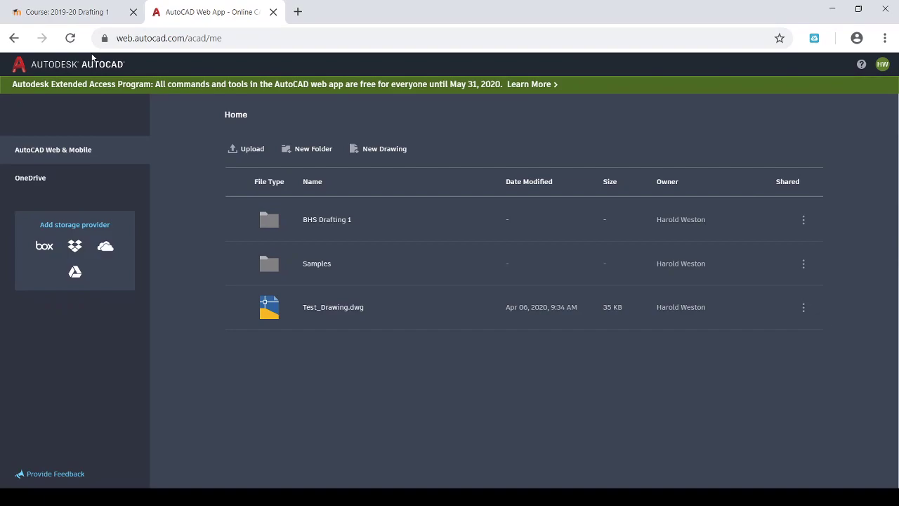
Switch to the Moodle tab and scroll the 2019-20 Drafting 1 course down to section 6 Dimensioning Fundamentals.
left_click(71, 16)
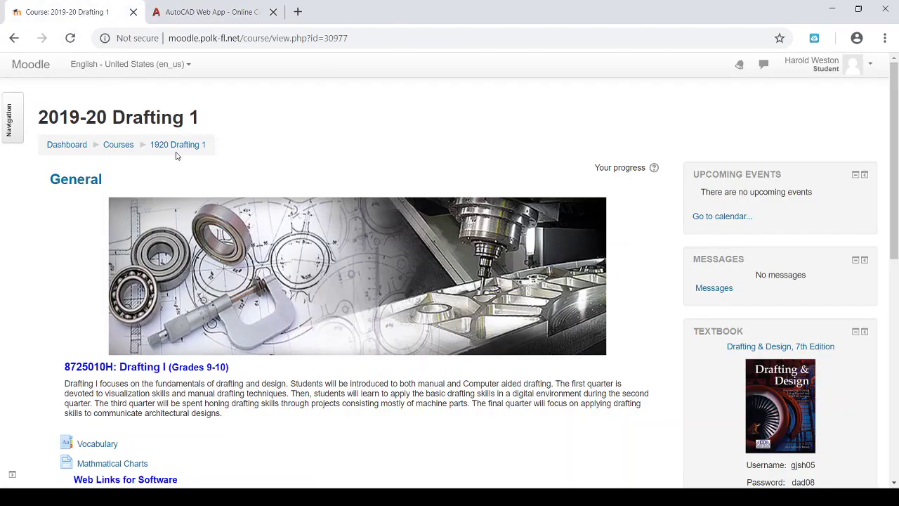
scroll(218, 169, "down", 2)
scroll(218, 169, "down", 6)
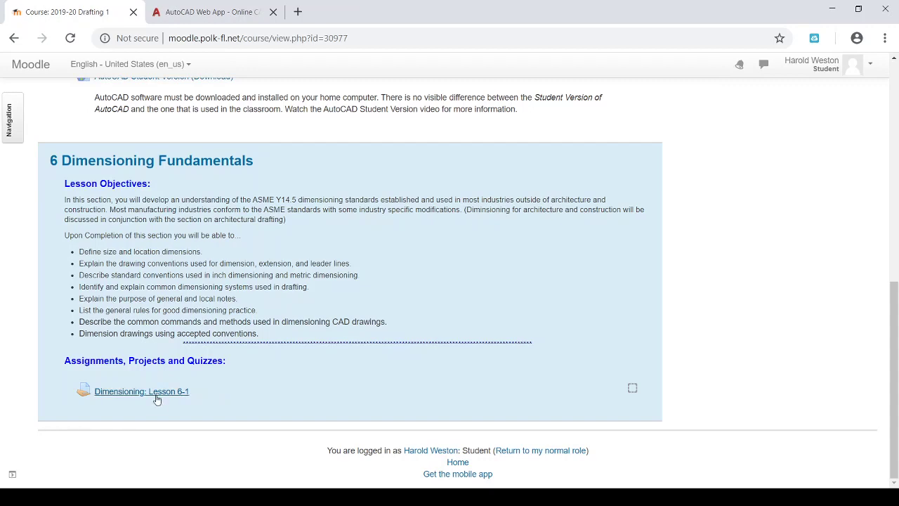
Open the Dimensioning: Lesson 6-1 assignment and scroll through its instructions.
left_click(156, 395)
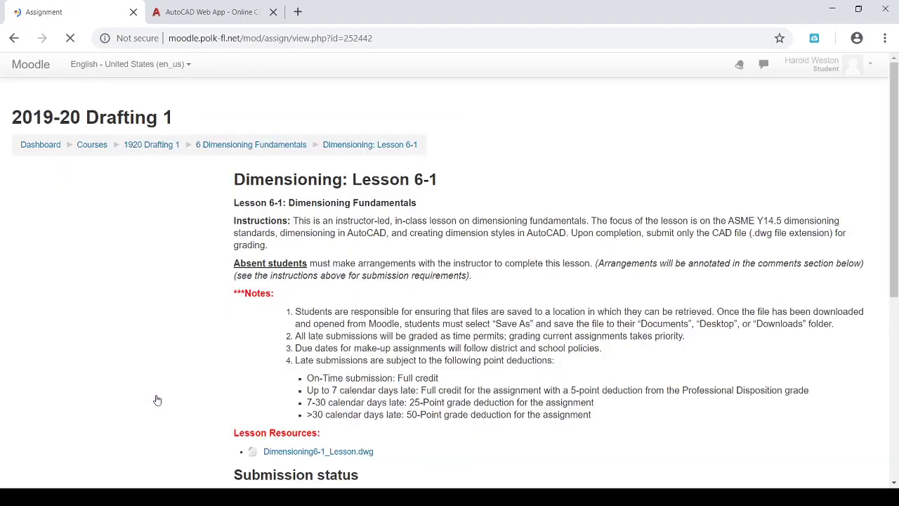
scroll(269, 331, "down", 2)
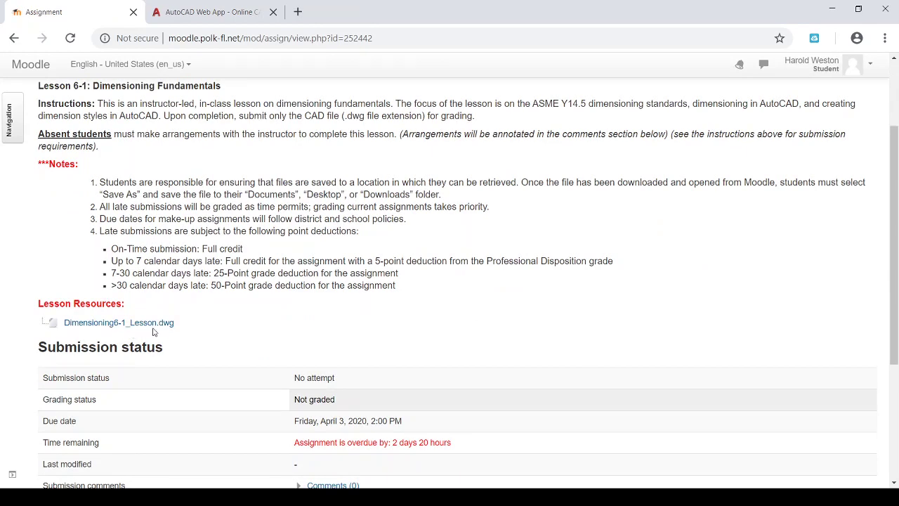
scroll(154, 331, "up", 1)
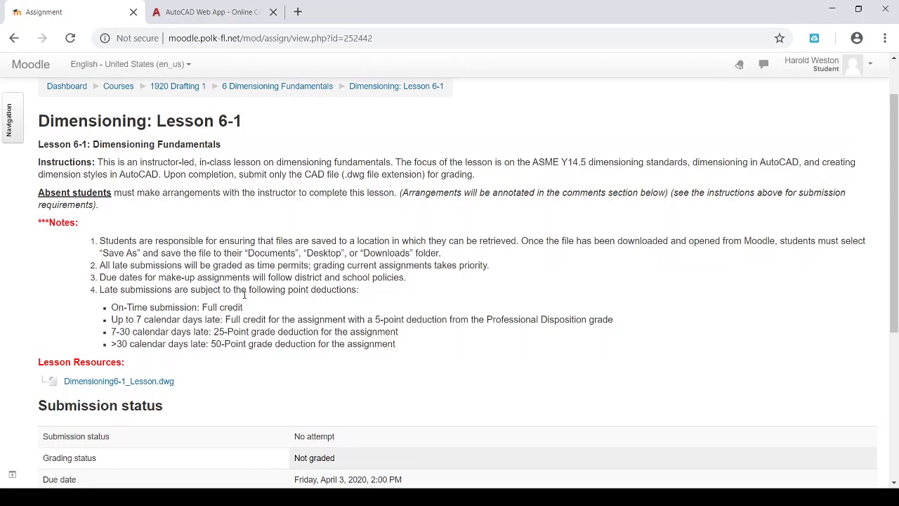
scroll(224, 371, "down", 1)
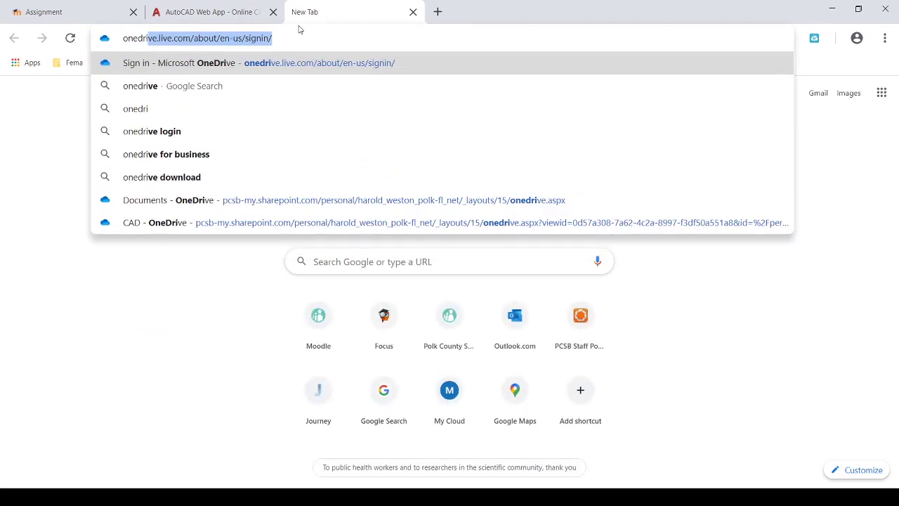
Replace the autocomplete suggestion and go to onedrive.live.com in the new tab.
key("BackSpace")
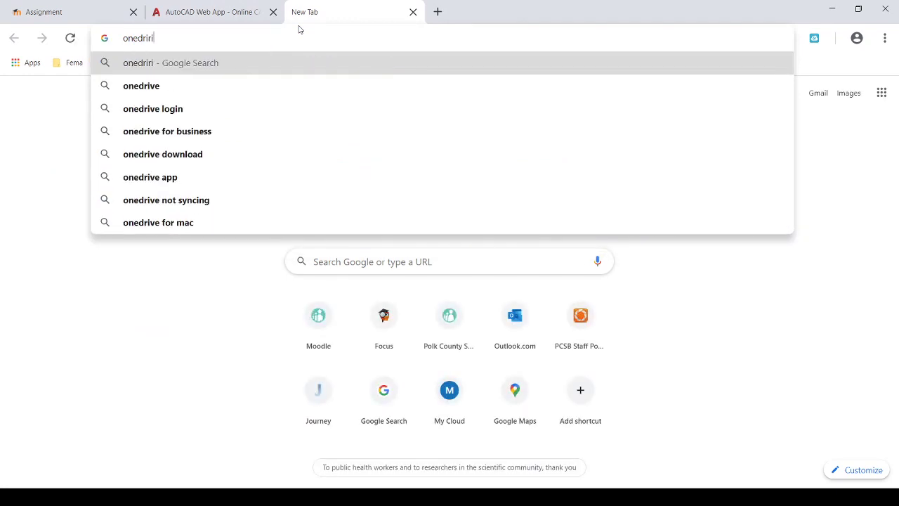
type("ve.li")
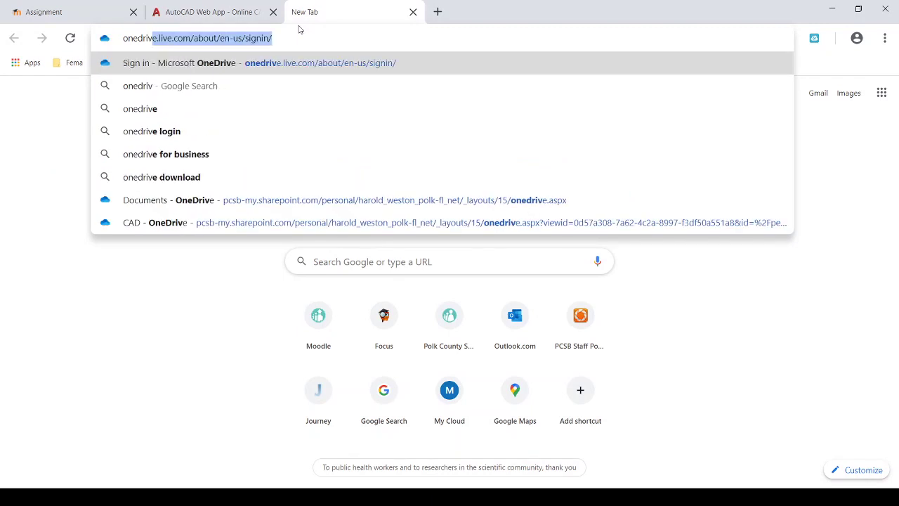
type("ve.com/about/en-us/signin/")
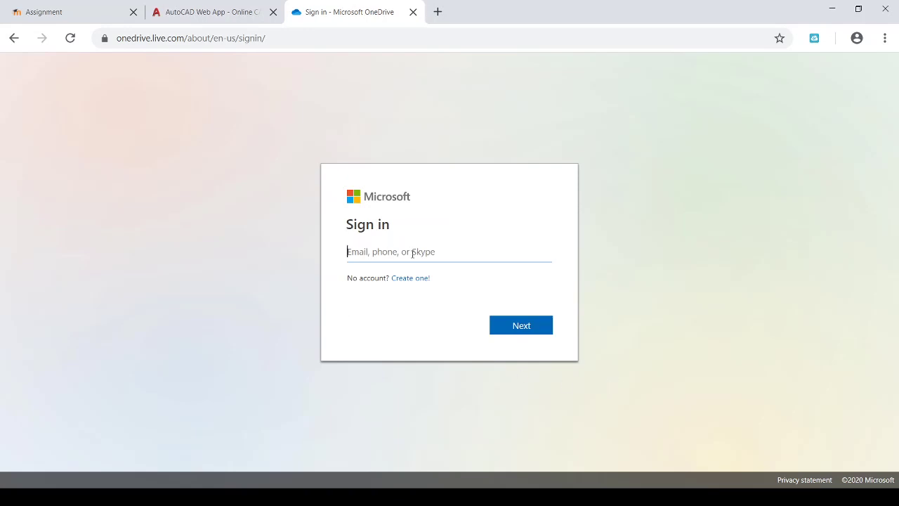
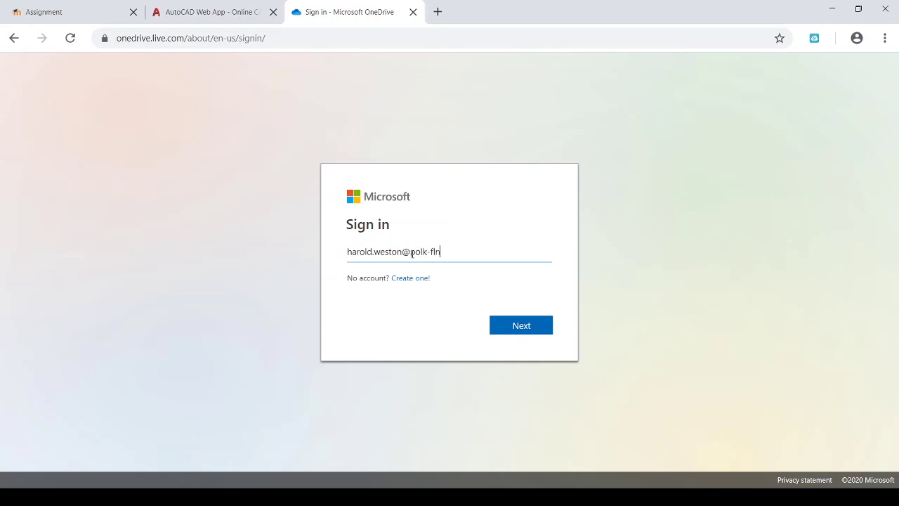
Sign in with the school e-mail address as a work or school account.
left_click(518, 327)
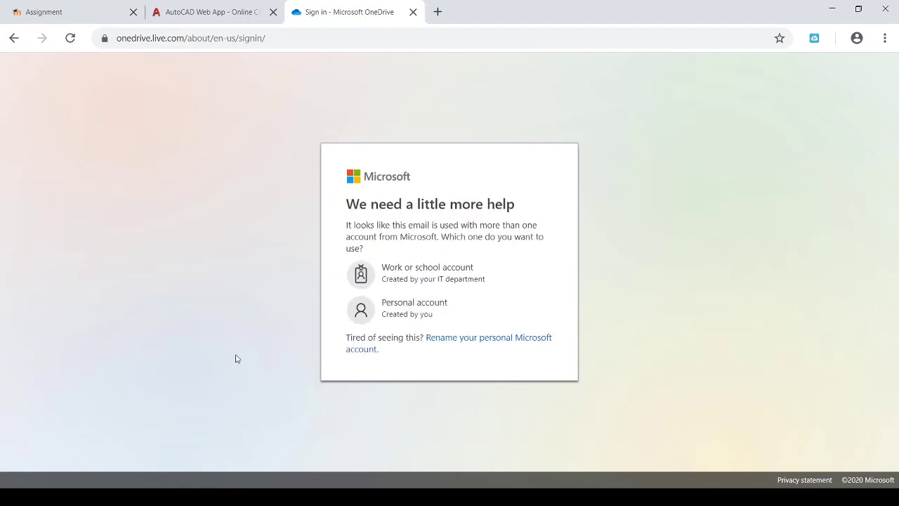
left_click(433, 281)
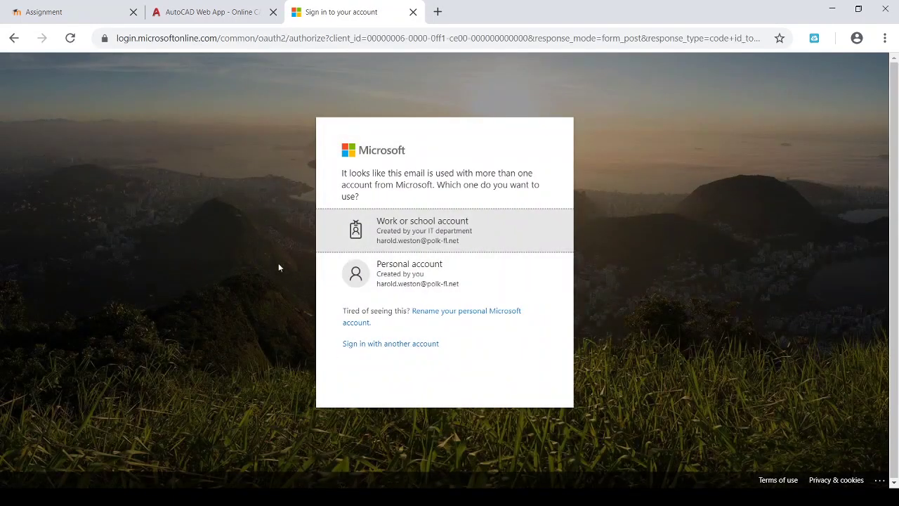
left_click(438, 230)
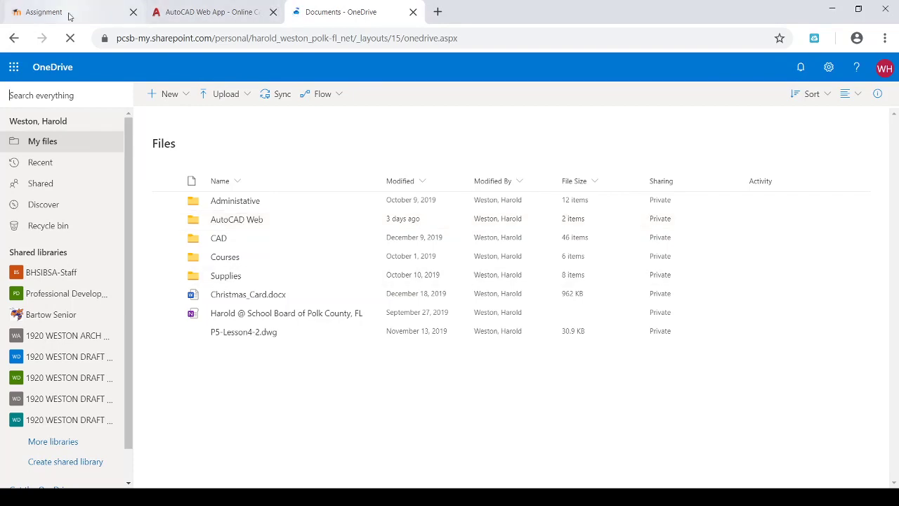
Switch back to the Moodle Lesson 6-1 assignment tab.
left_click(71, 15)
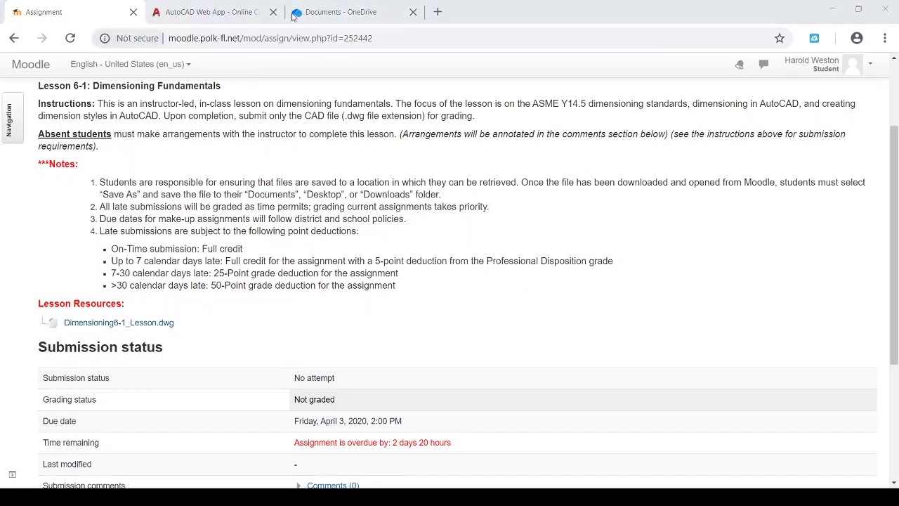
Upload Dimensioning6-1_Lesson.dwg to OneDrive Documents using Upload > Files.
left_click(313, 14)
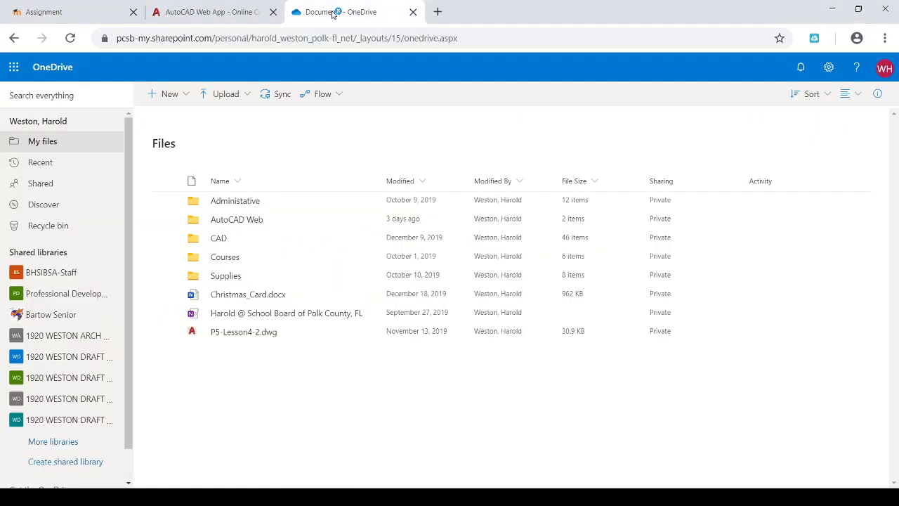
left_click(229, 98)
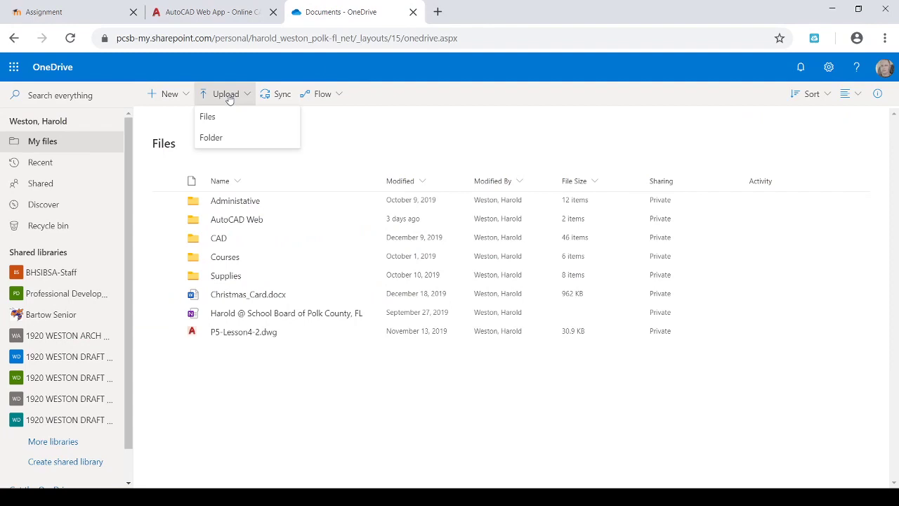
left_click(220, 120)
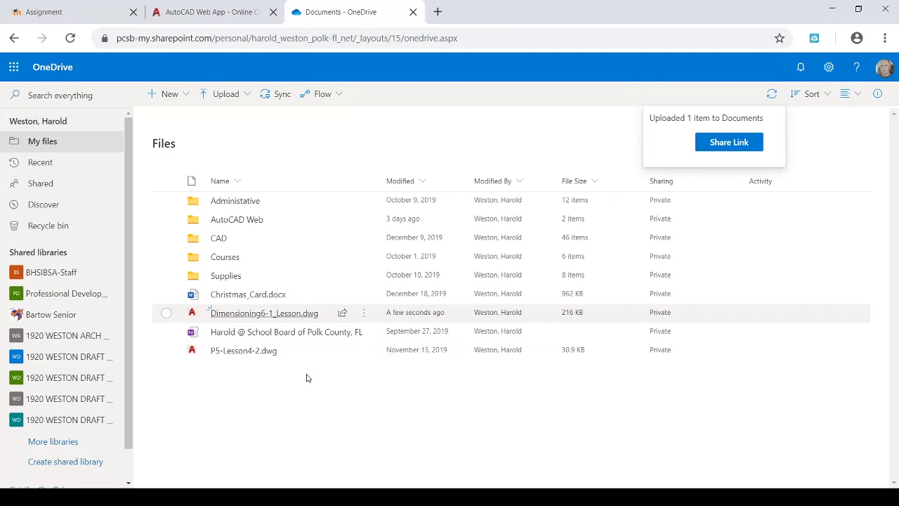
Switch to the AutoCAD Web App tab showing its Home file list.
left_click(204, 14)
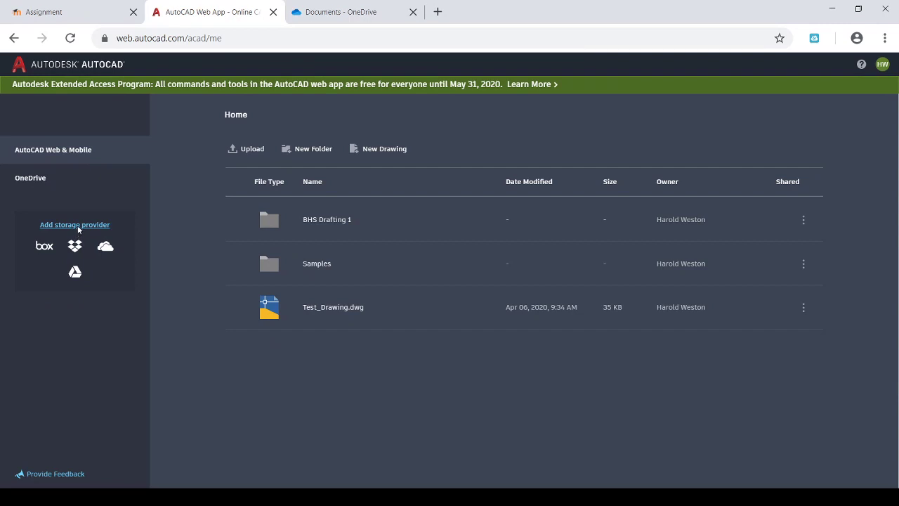
left_click(78, 226)
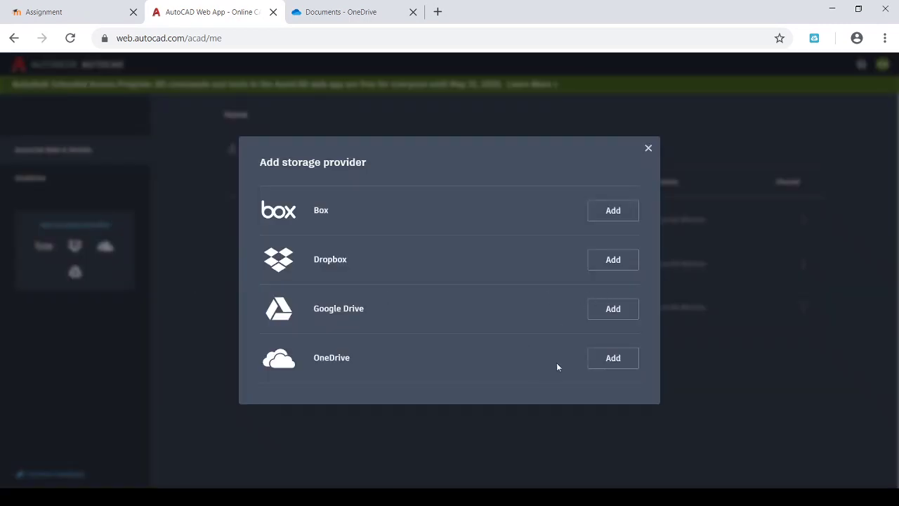
left_click(613, 360)
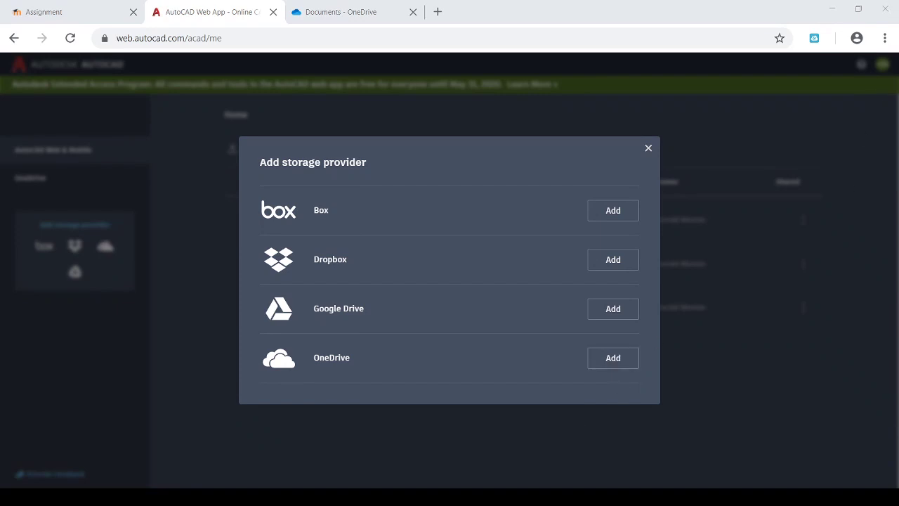
left_click(272, 483)
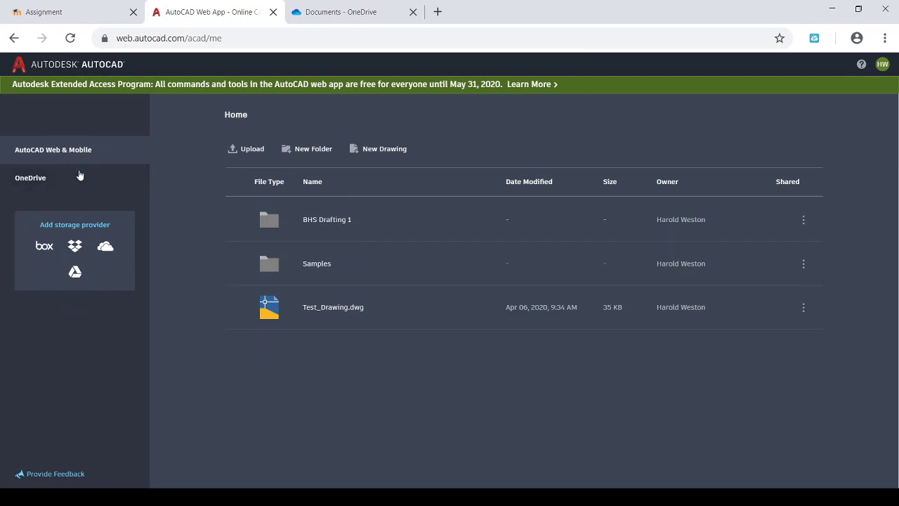
Open OneDrive files in AutoCAD Web App and scroll to Dimensioning6-1_Lesson.dwg (216 KB).
left_click(38, 181)
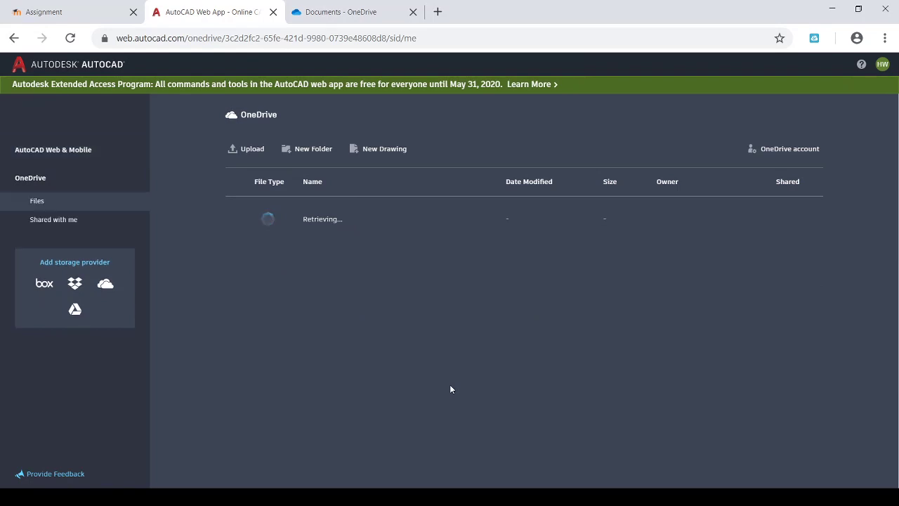
left_click(311, 16)
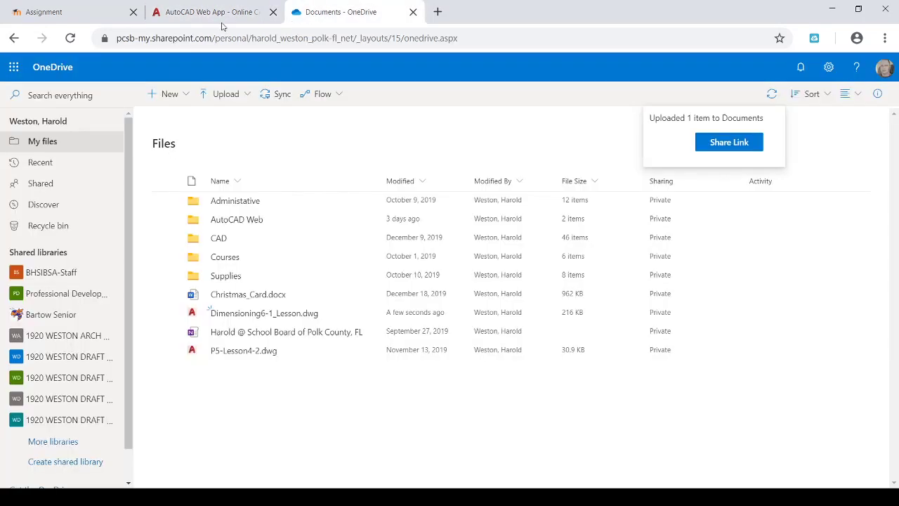
left_click(192, 17)
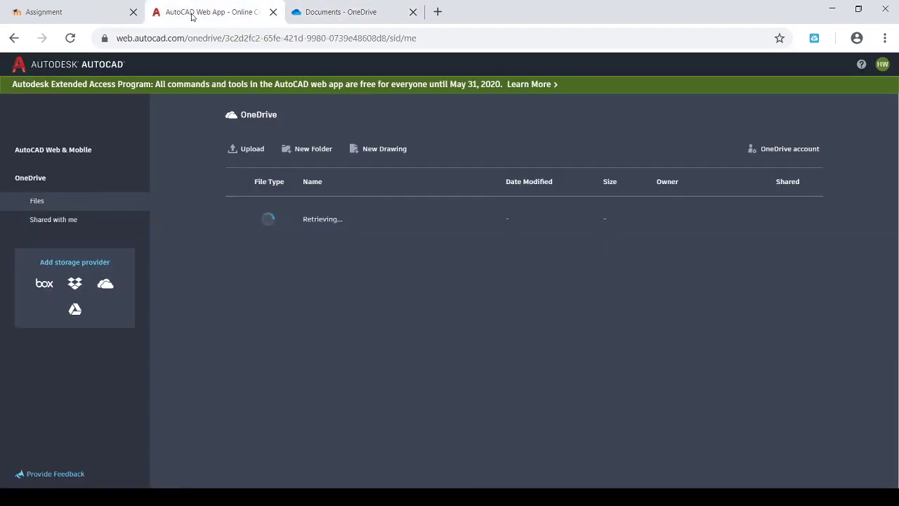
left_click(357, 18)
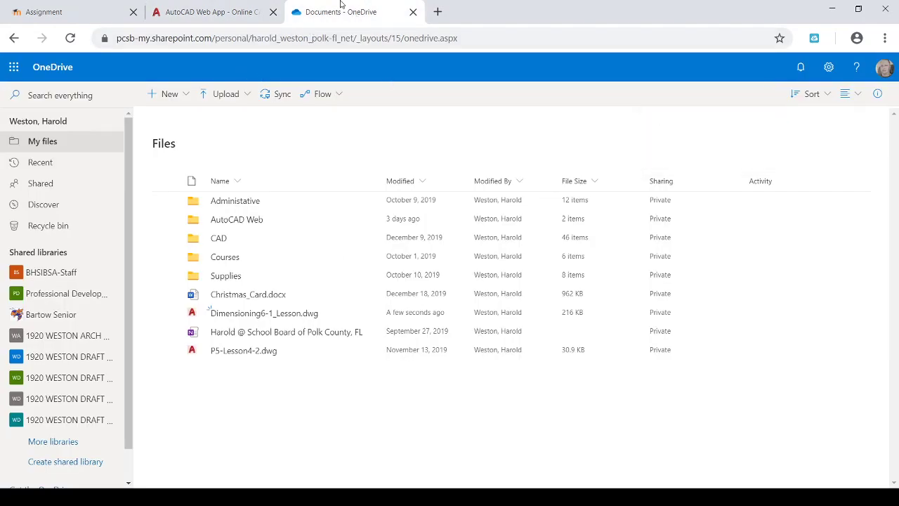
left_click(201, 20)
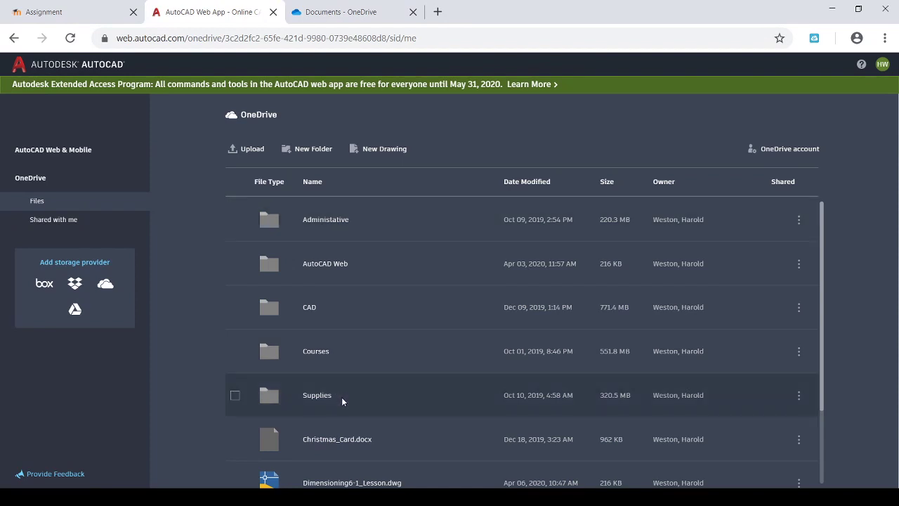
scroll(341, 397, "down", 3)
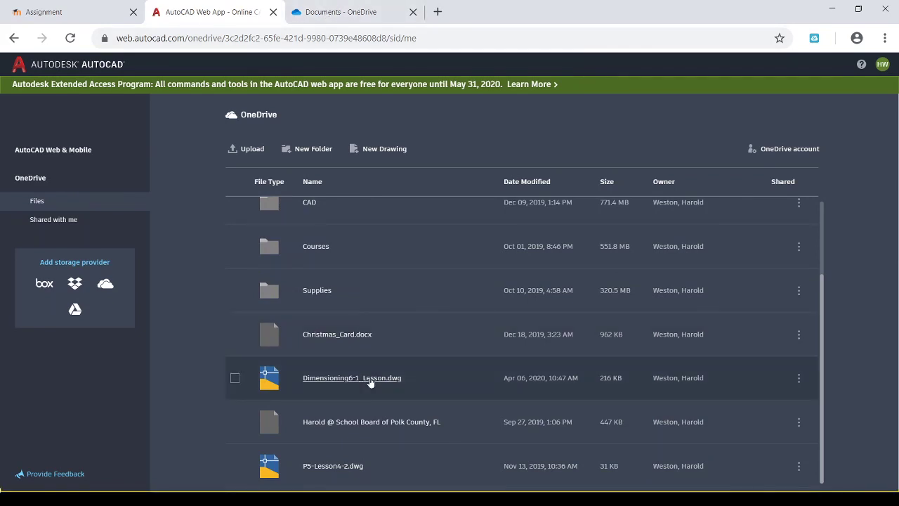
Open Dimensioning6-1_Lesson.dwg, view its Smaller to Larger and Between Views layouts, then save it.
left_click(371, 382)
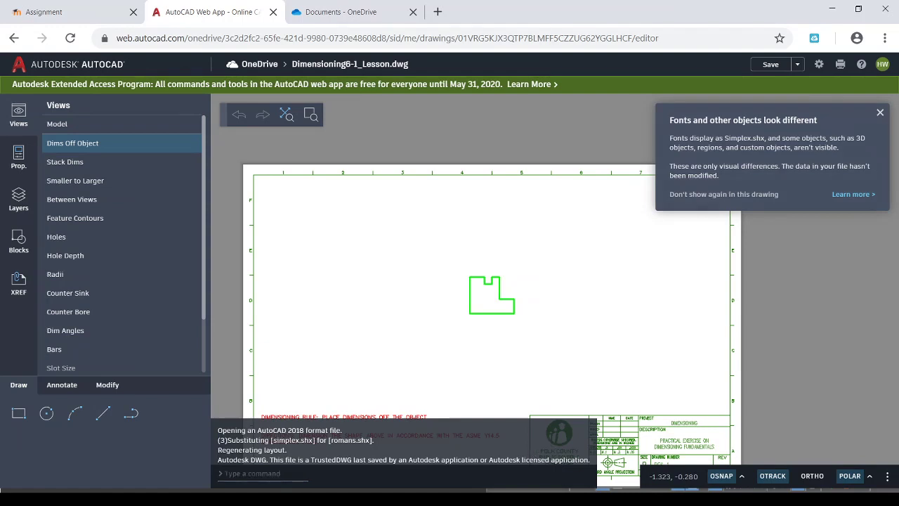
left_click(75, 180)
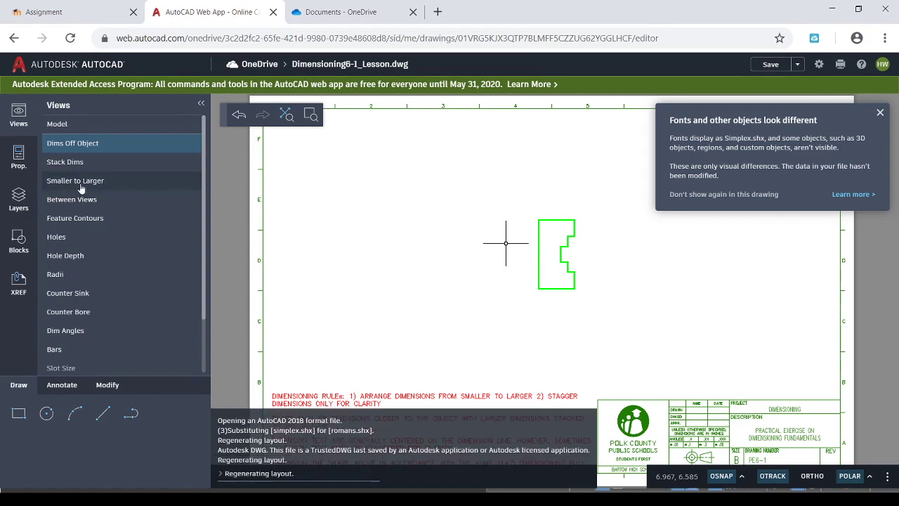
left_click(144, 200)
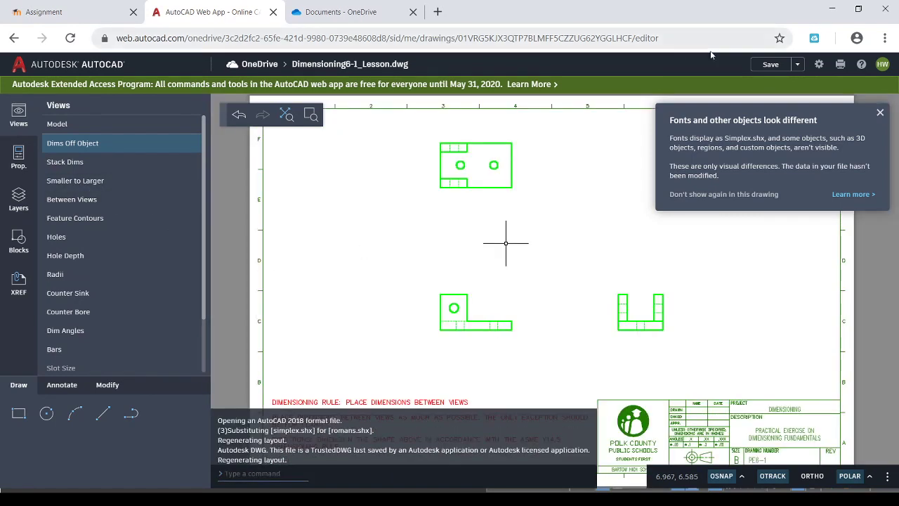
left_click(769, 65)
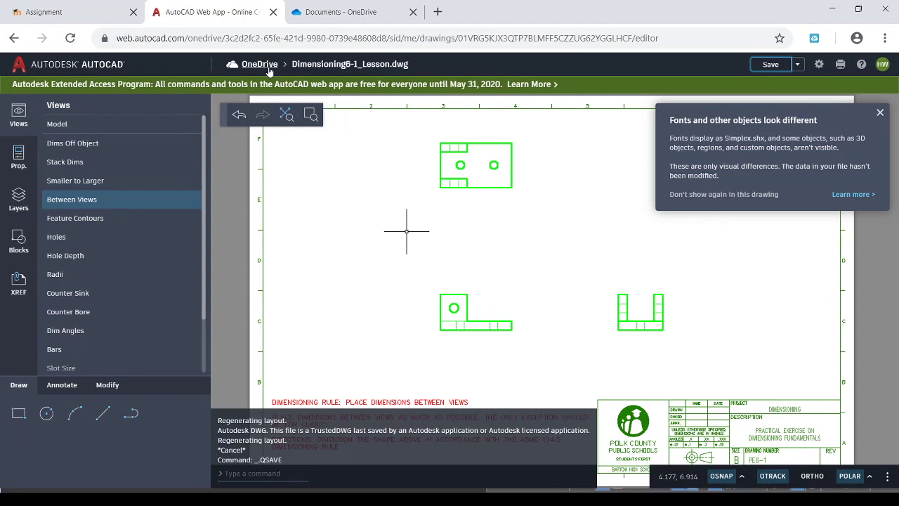
Confirm in both file lists that Dimensioning6-1_Lesson.dwg is now 243 KB, just modified.
left_click(254, 66)
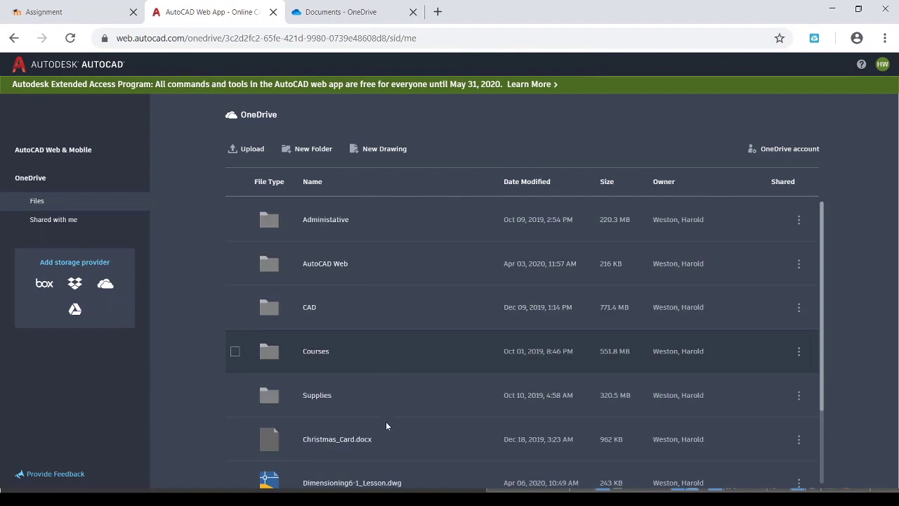
scroll(387, 447, "down", 2)
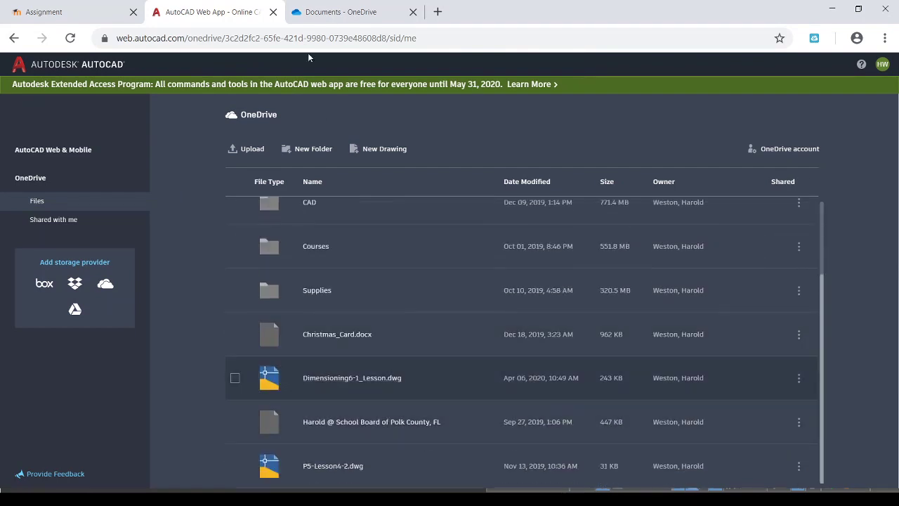
left_click(326, 12)
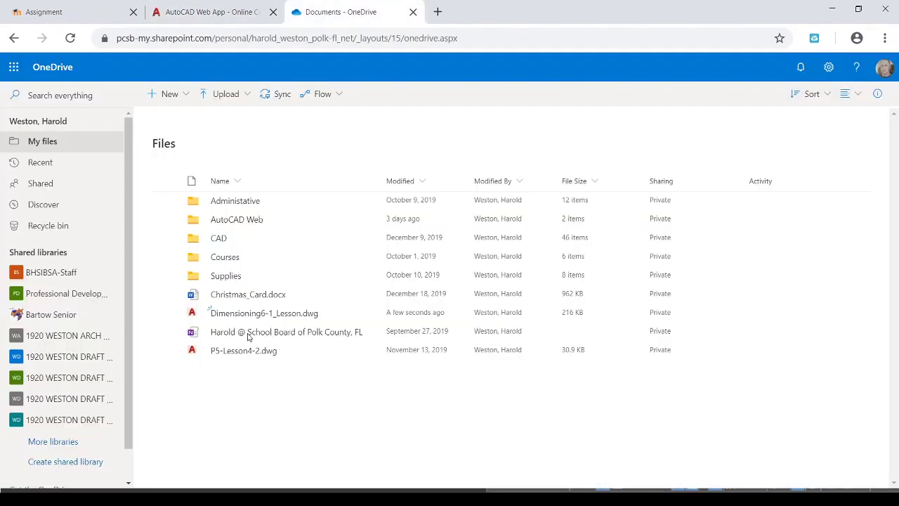
mouse_move(407, 317)
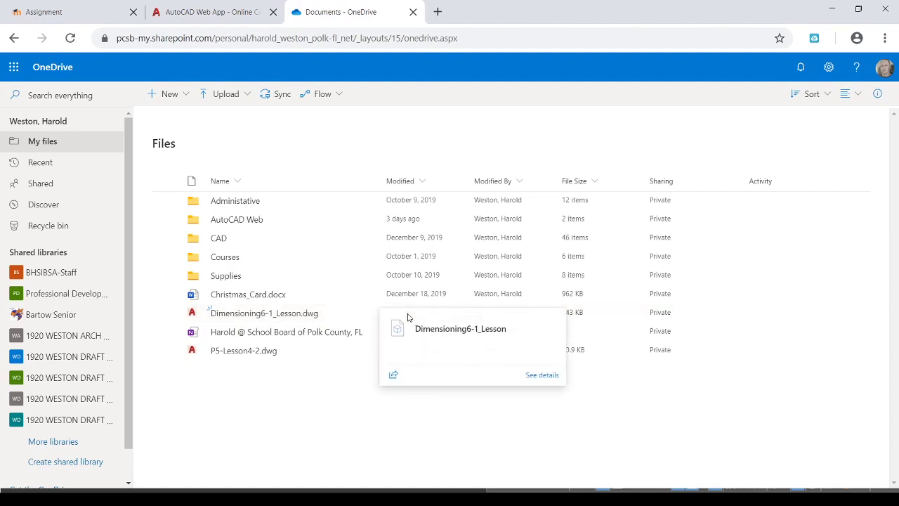
left_click(213, 14)
left_click(305, 14)
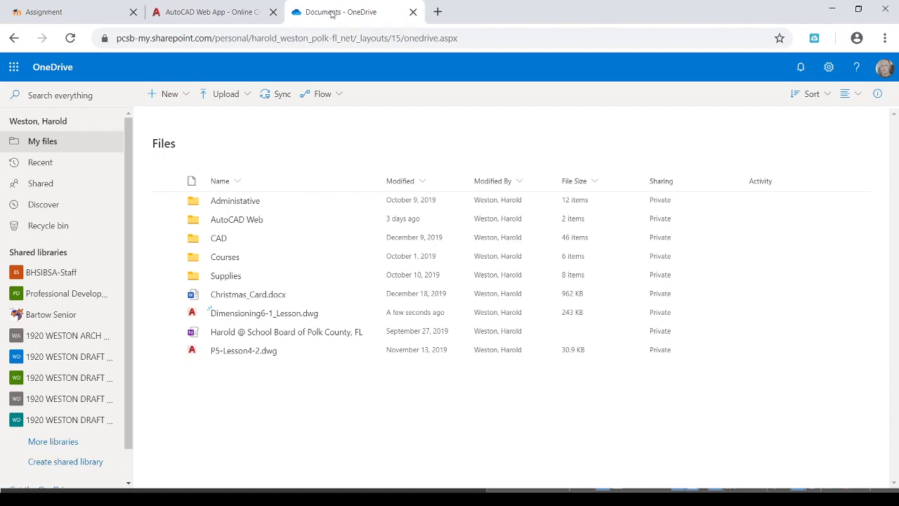
left_click(208, 17)
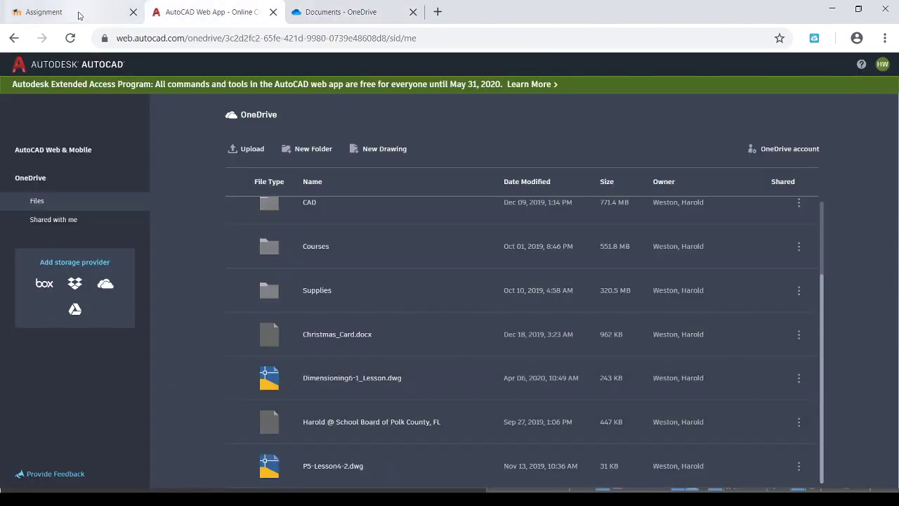
Review the Moodle Lesson 6-1 submission status table, which still shows No attempt.
left_click(79, 15)
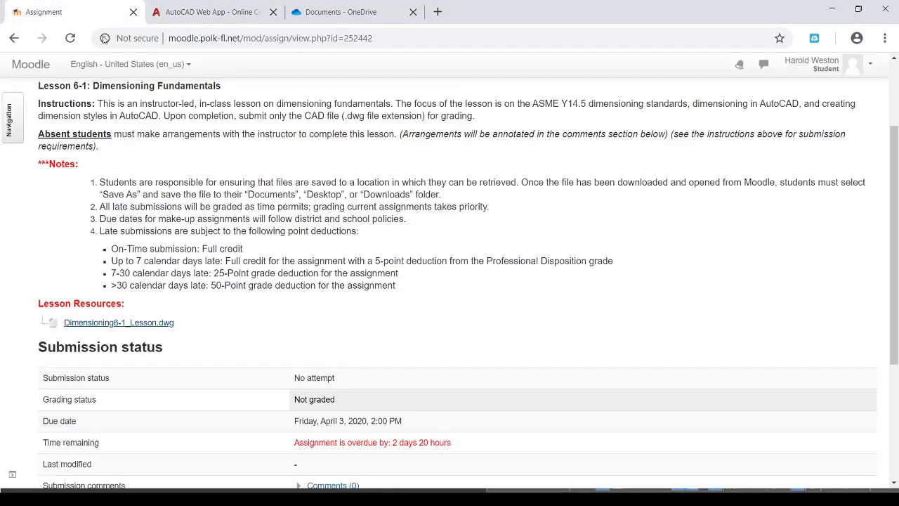
scroll(372, 257, "down", 3)
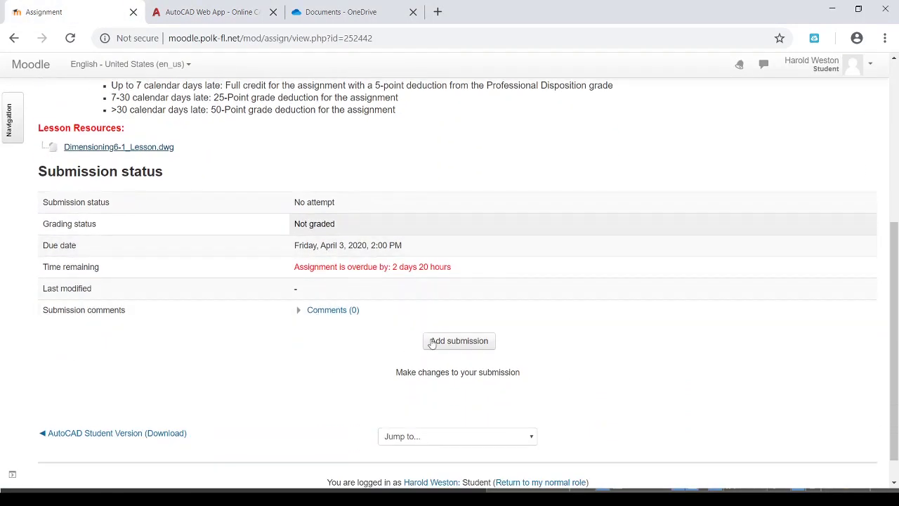
scroll(345, 370, "up", 1)
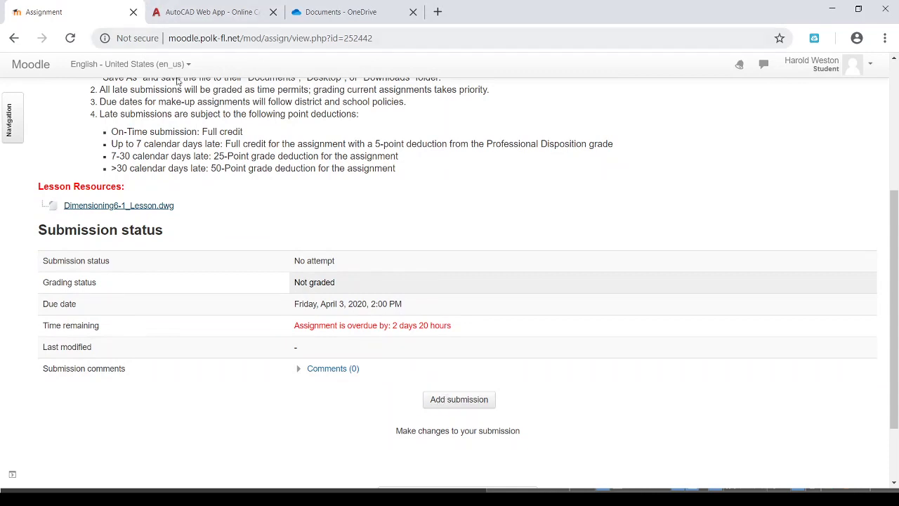
left_click(200, 12)
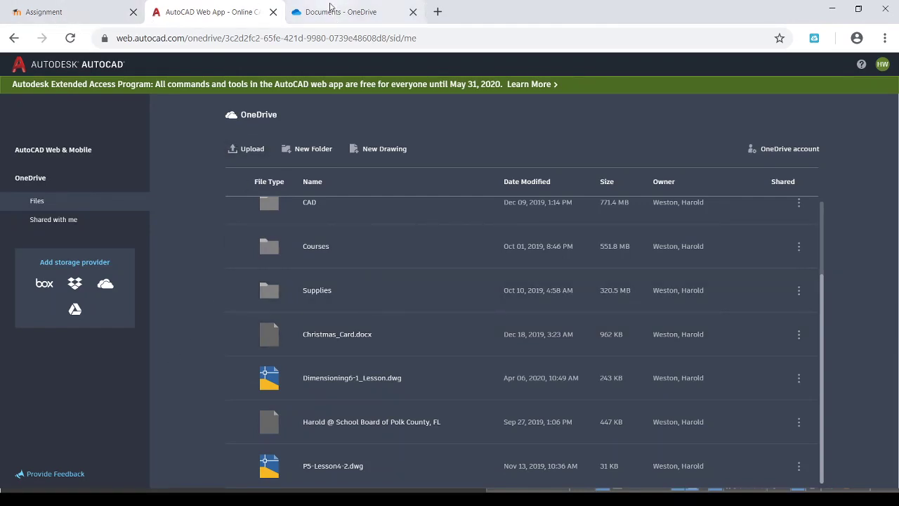
Download Dimensioning6-1_Lesson.dwg from the OneDrive file list to the computer.
left_click(331, 7)
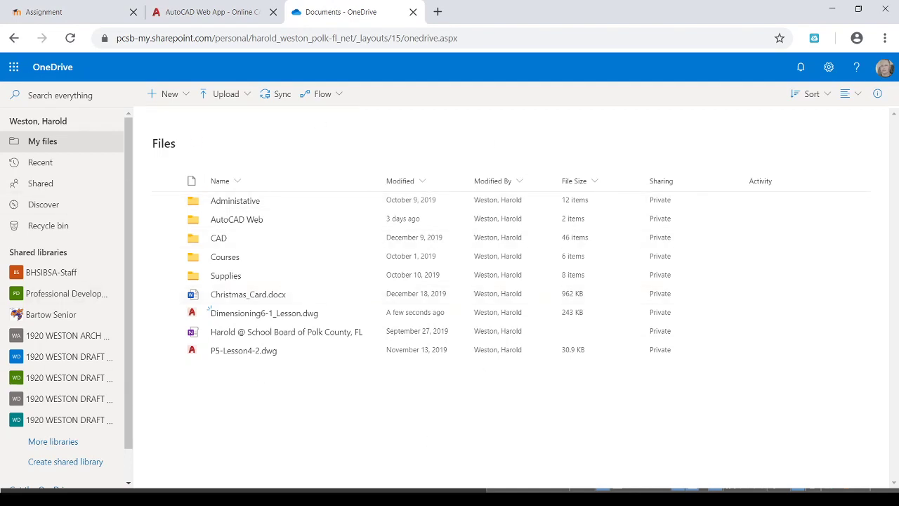
mouse_move(334, 320)
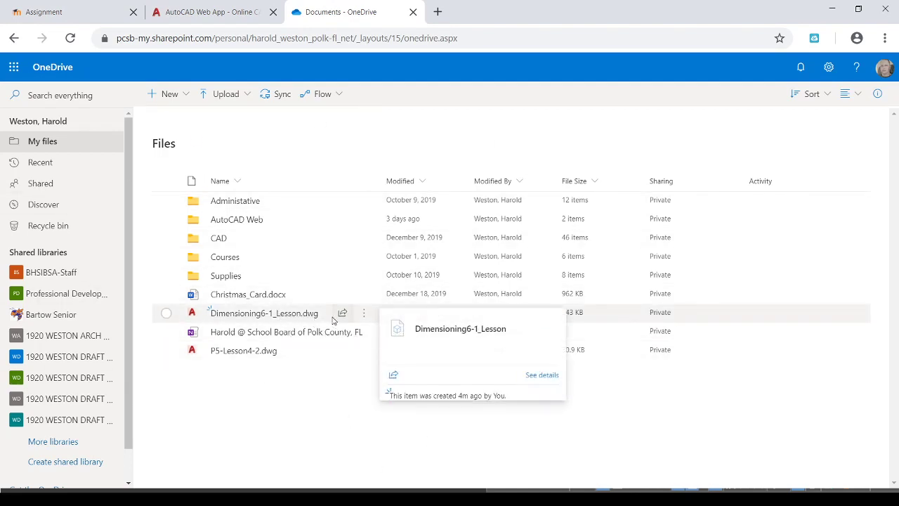
left_click(167, 316)
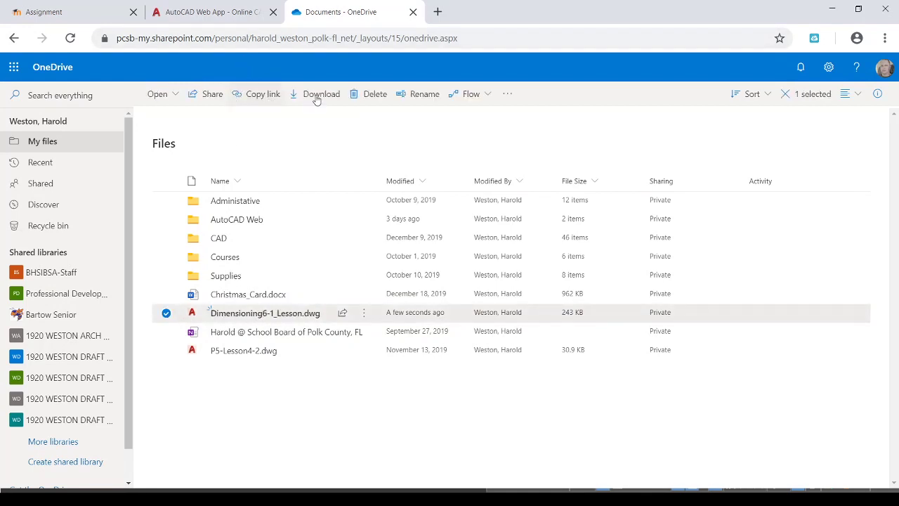
left_click(45, 13)
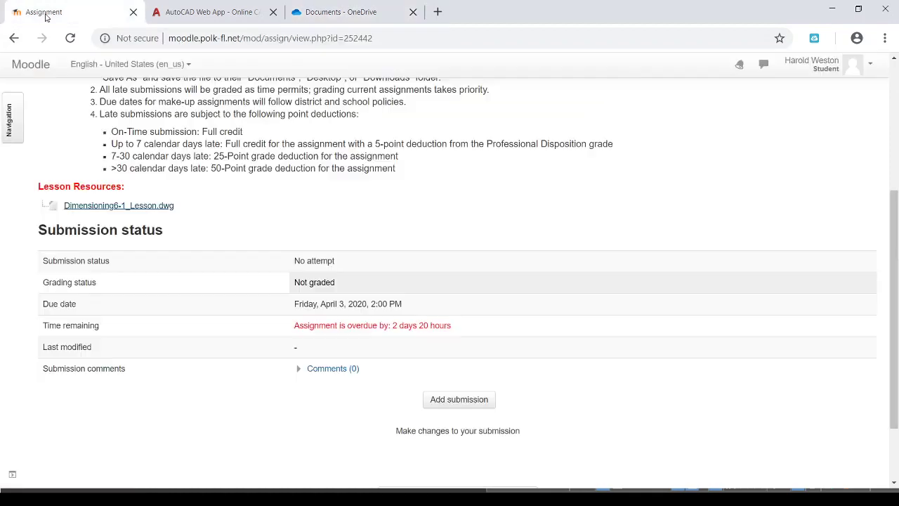
Start a Lesson 6-1 submission and browse for the drawing, then close the File picker without uploading.
left_click(441, 404)
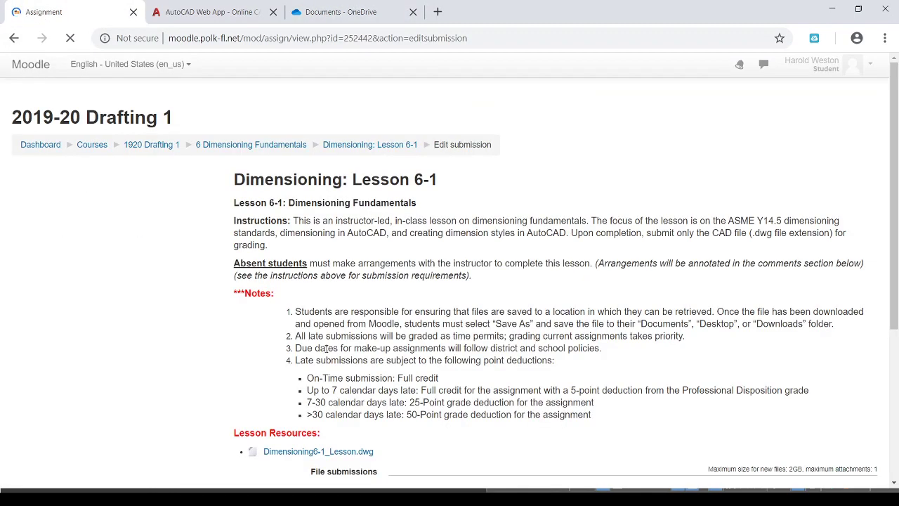
scroll(326, 349, "down", 5)
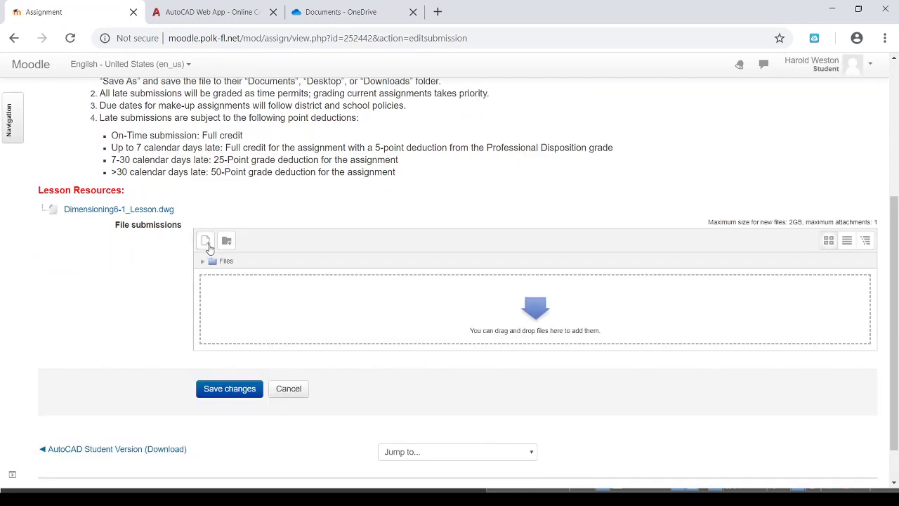
left_click(207, 243)
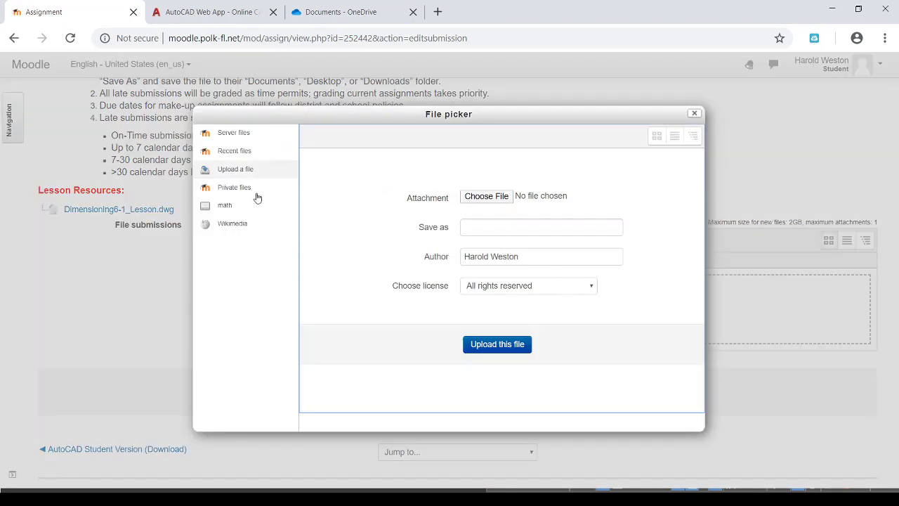
left_click(504, 197)
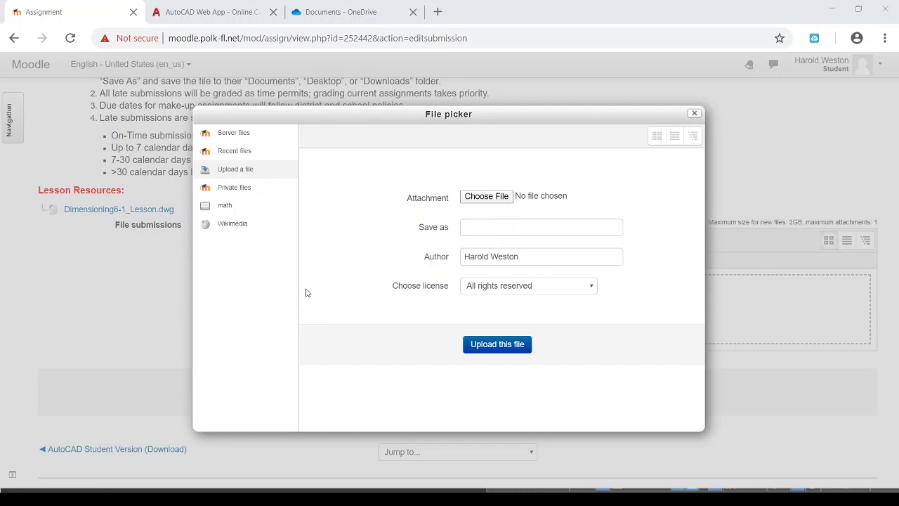
key("Return")
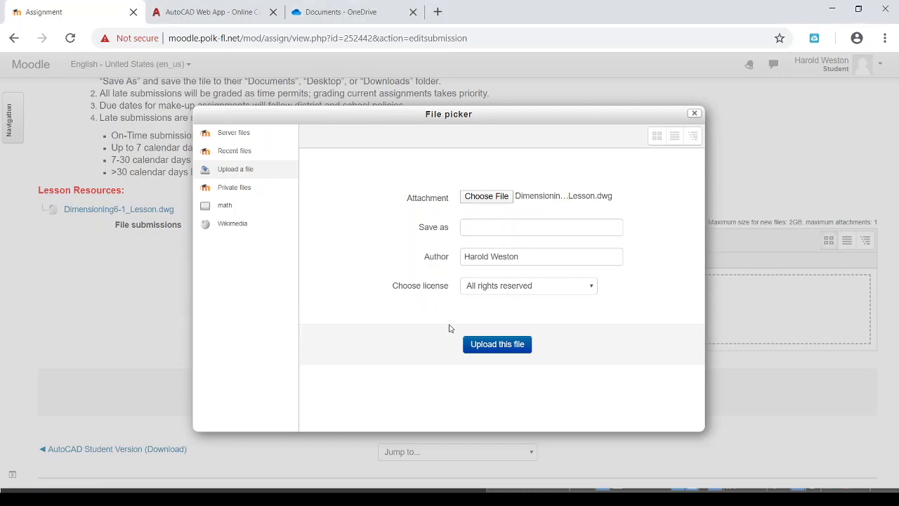
left_click(694, 114)
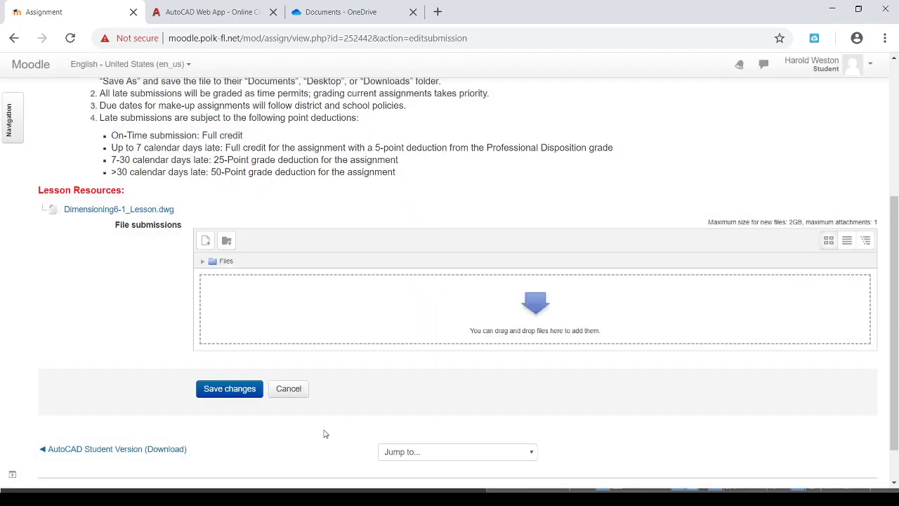